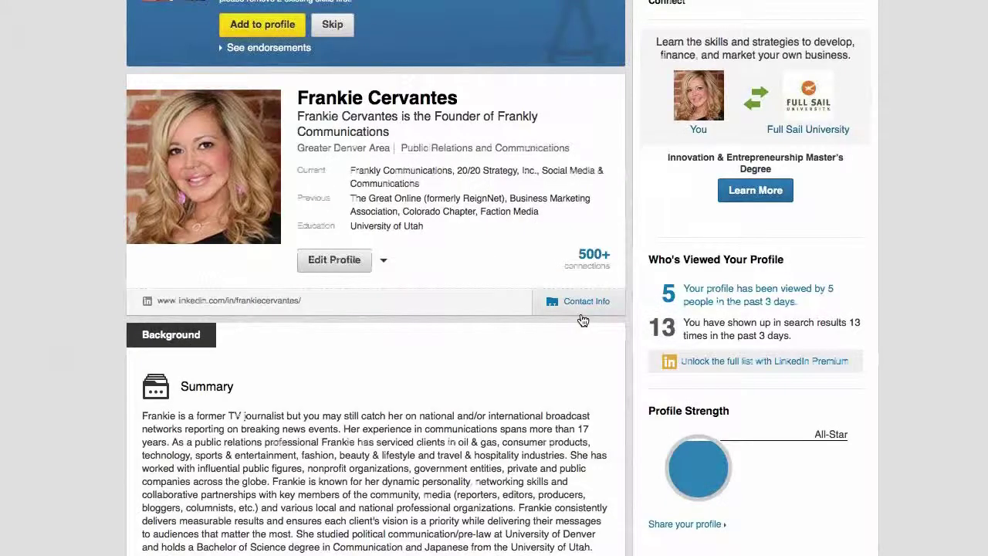
# - Put the profile into edit mode, review it, then click Done editing and scroll back to the top
pyautogui.scroll(-3, 579, 316)
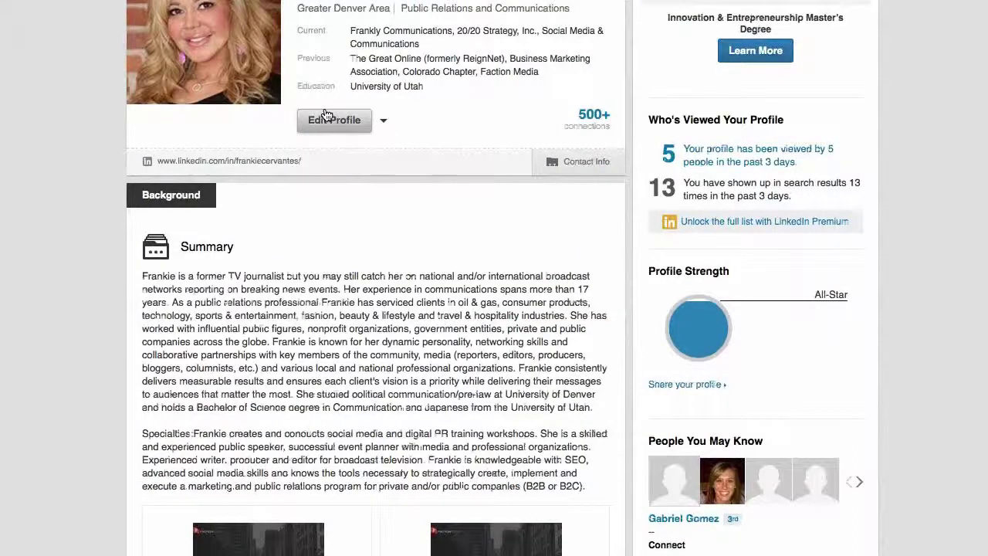
pyautogui.click(327, 117)
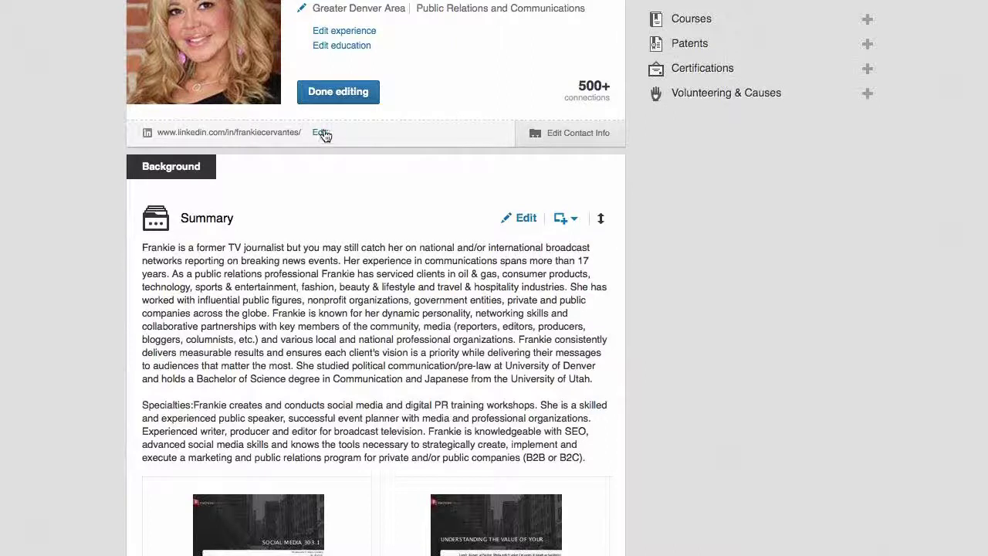
pyautogui.click(347, 99)
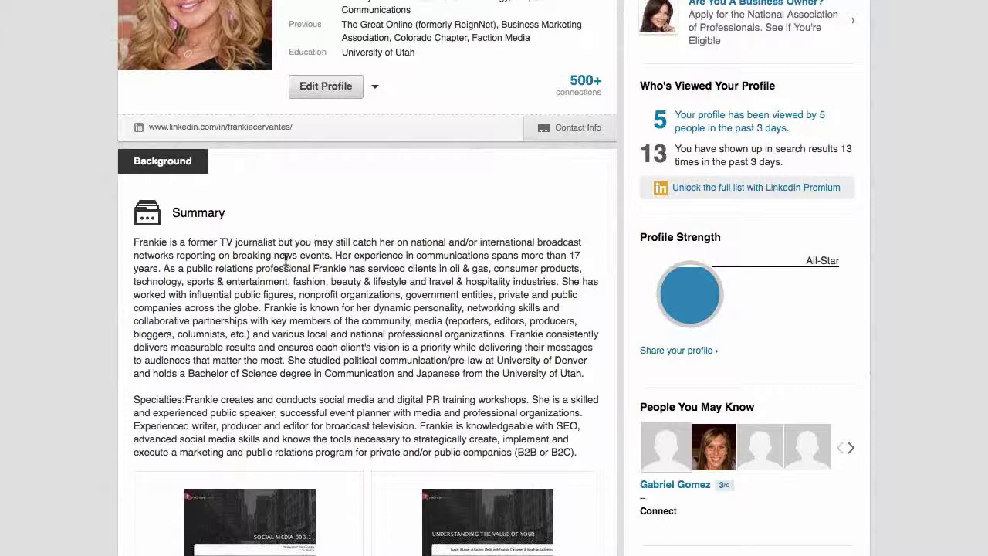
pyautogui.scroll(1, 286, 261)
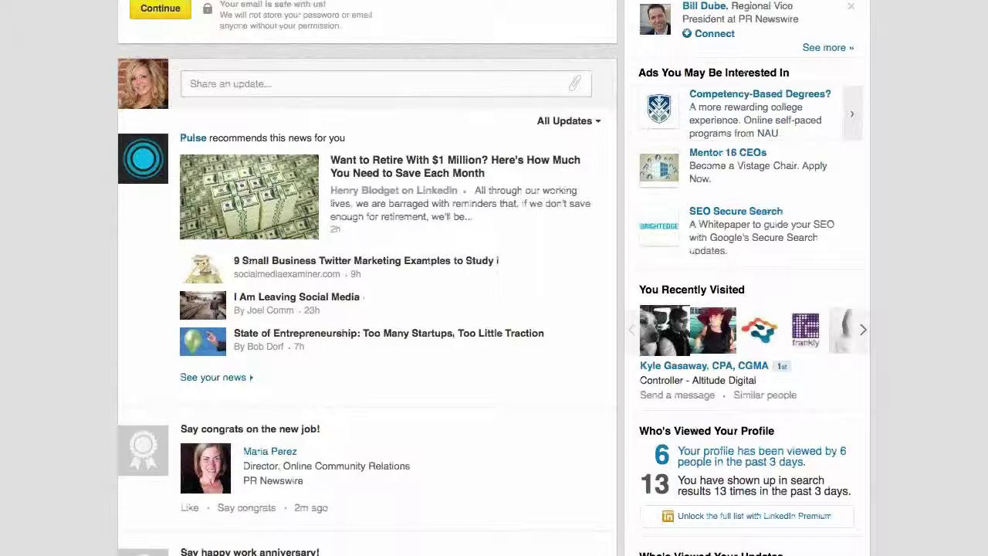
# - Review the Who's Viewed Your Profile page, then go to Privacy & Settings from the account menu
pyautogui.click(739, 464)
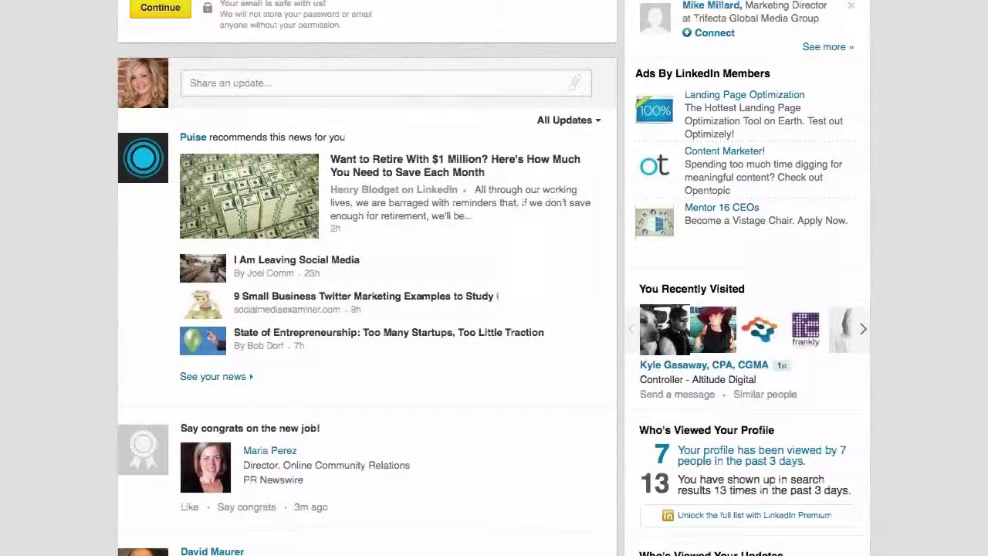
pyautogui.scroll(-2, 494, 278)
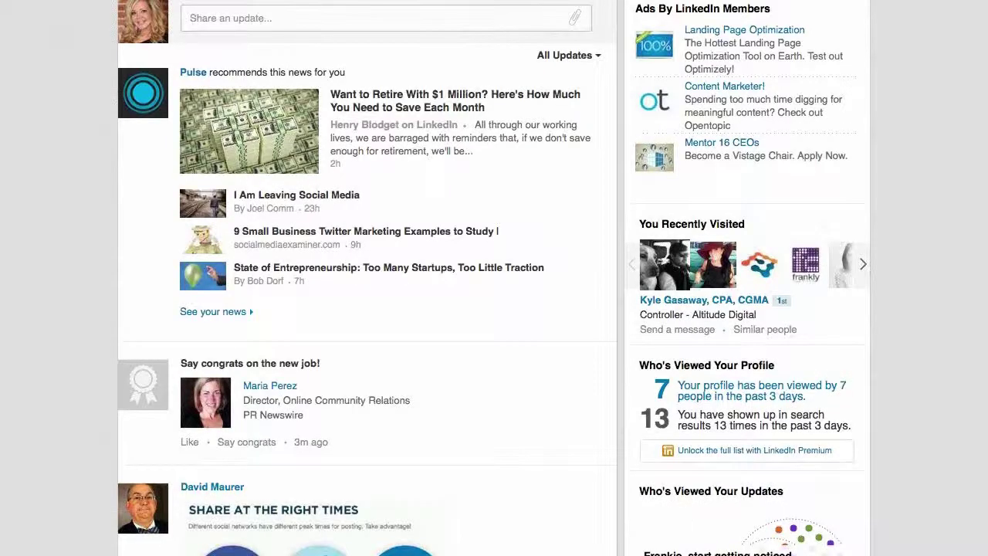
pyautogui.scroll(2, 494, 278)
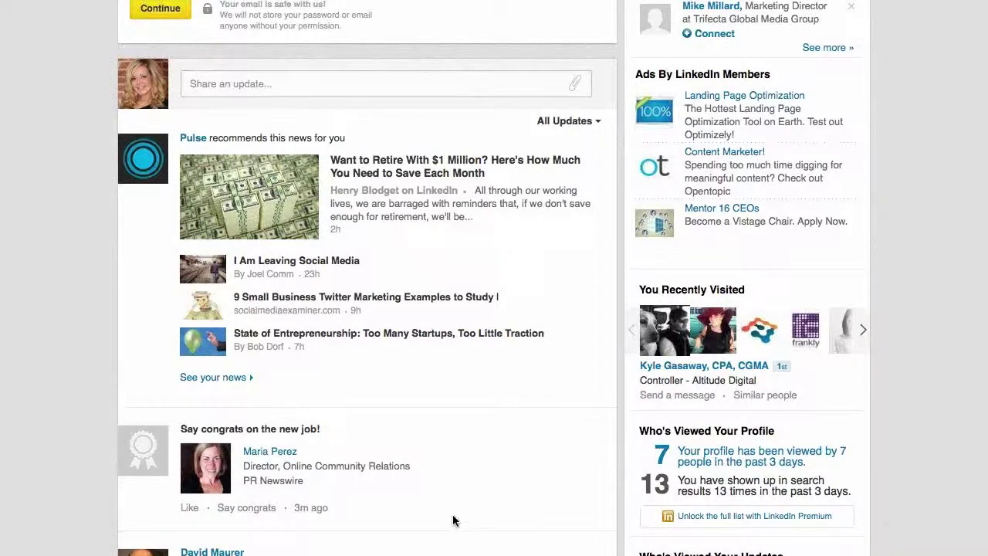
pyautogui.scroll(-1, 454, 521)
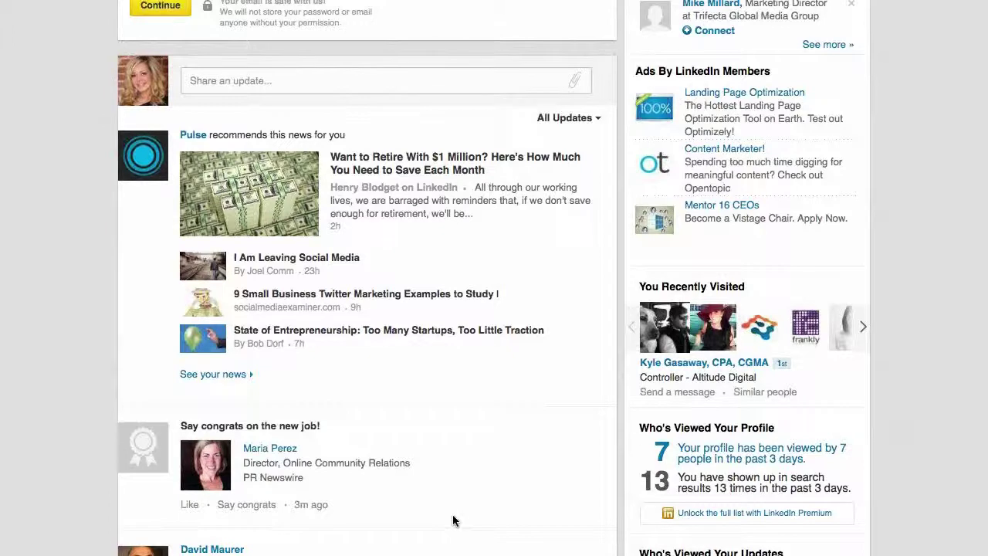
pyautogui.scroll(-5, 453, 521)
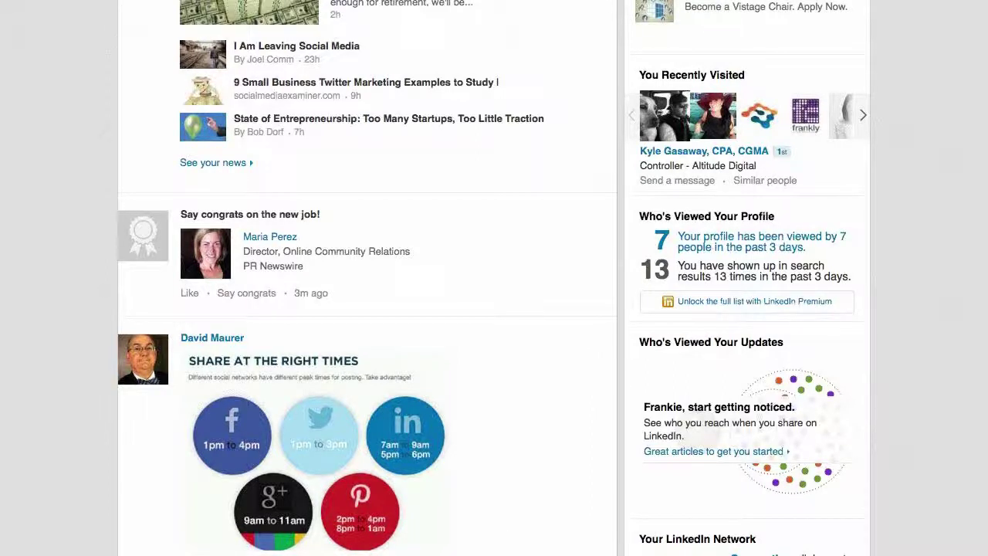
pyautogui.moveTo(714, 6)
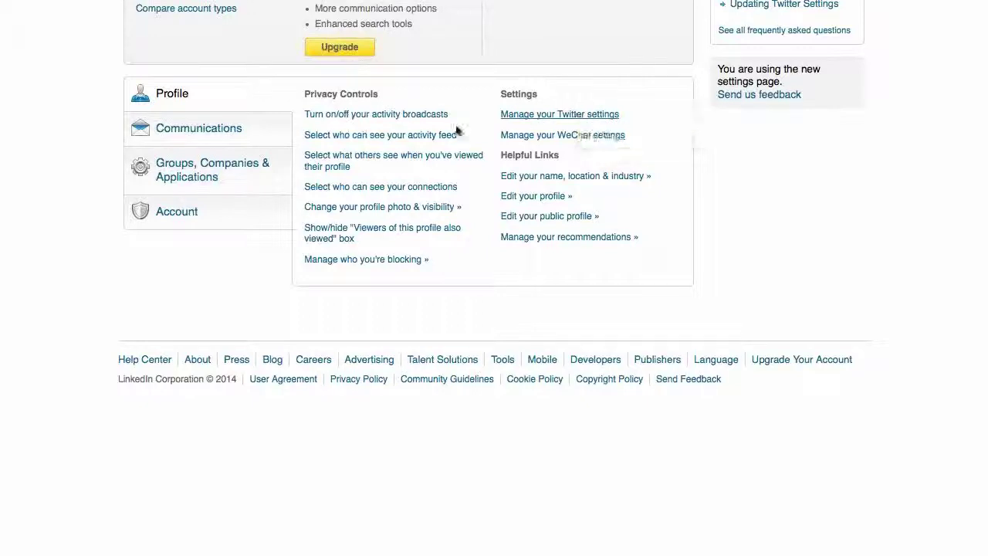
pyautogui.click(416, 139)
pyautogui.click(398, 8)
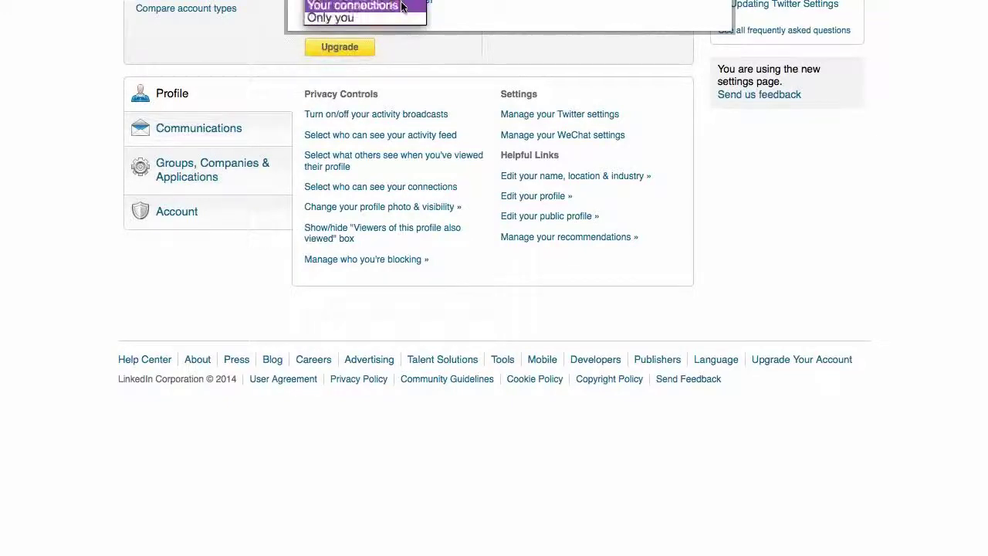
pyautogui.click(395, 6)
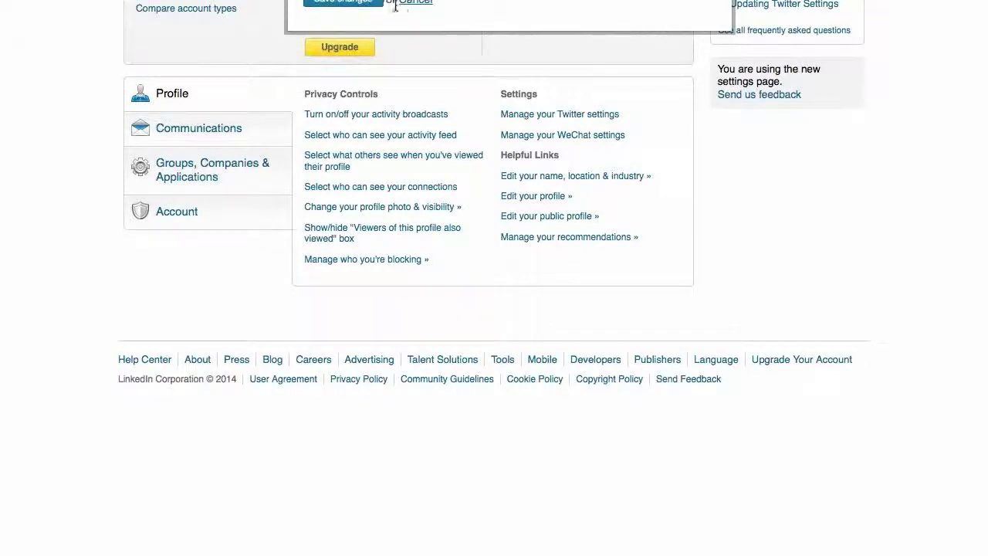
pyautogui.click(343, 3)
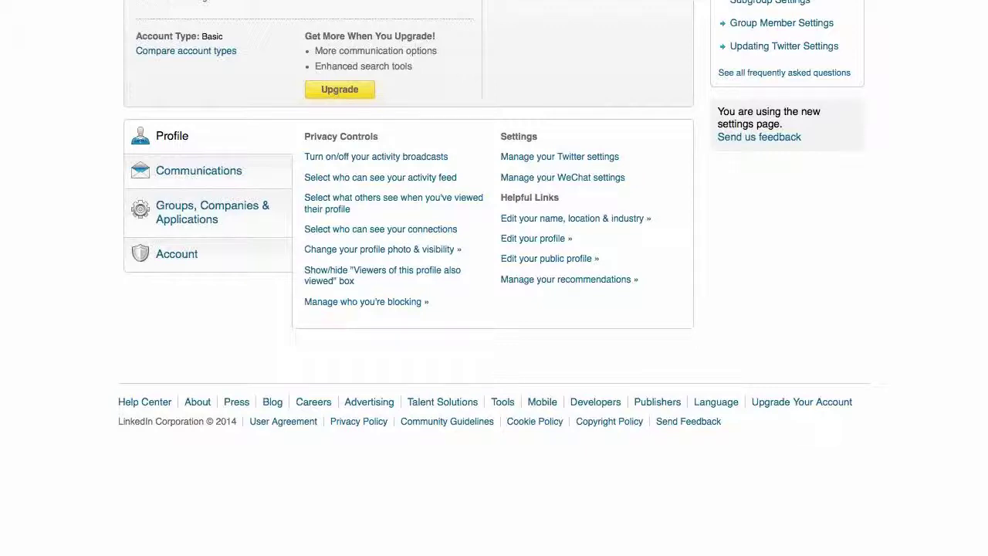
# - Open the 'Turn on/off your activity broadcasts' setting in Privacy Controls
pyautogui.click(354, 159)
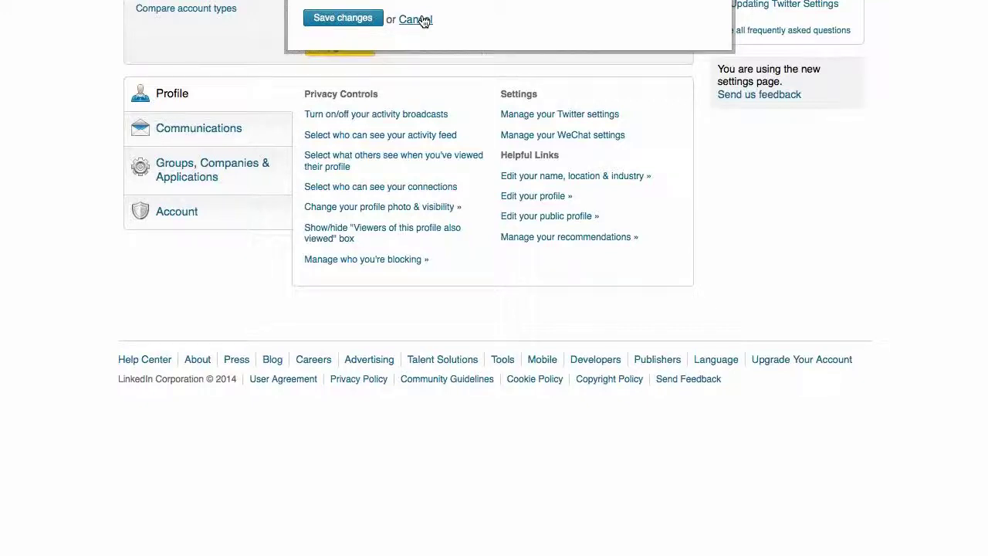
# - Cancel the activity broadcasts box and open 'Change your profile photo & visibility'
pyautogui.click(423, 21)
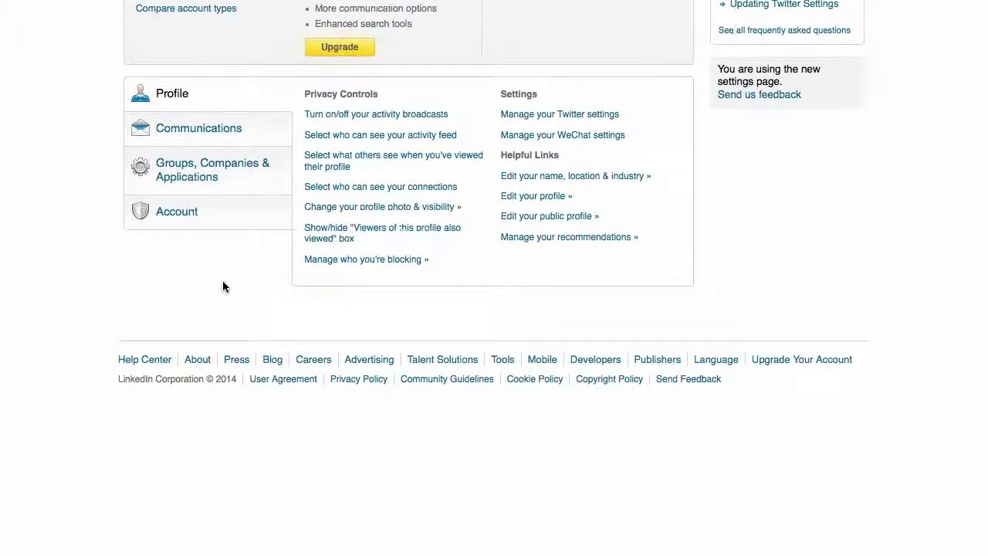
pyautogui.click(334, 208)
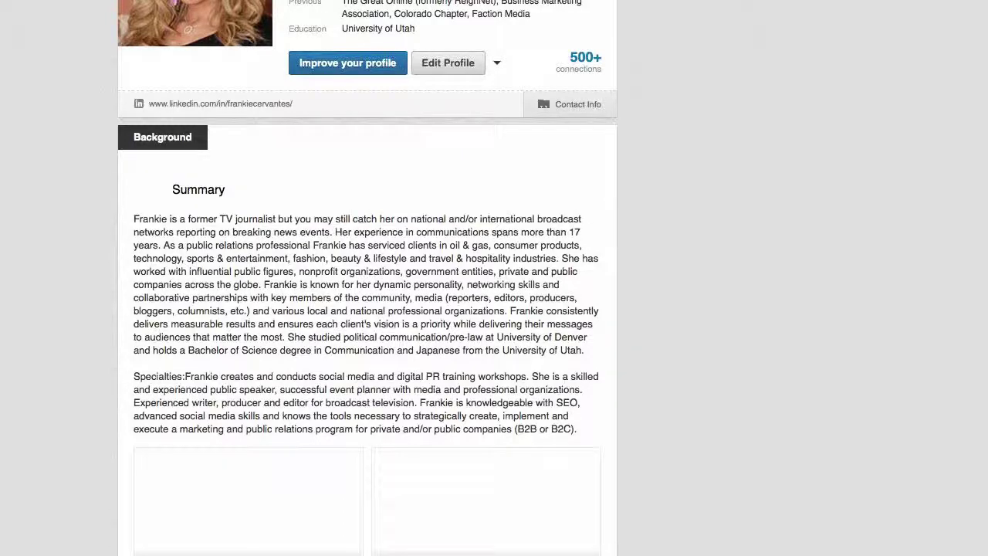
# - Scroll through the profile's Experience entries, then return to Privacy & Settings
pyautogui.scroll(-5, 437, 473)
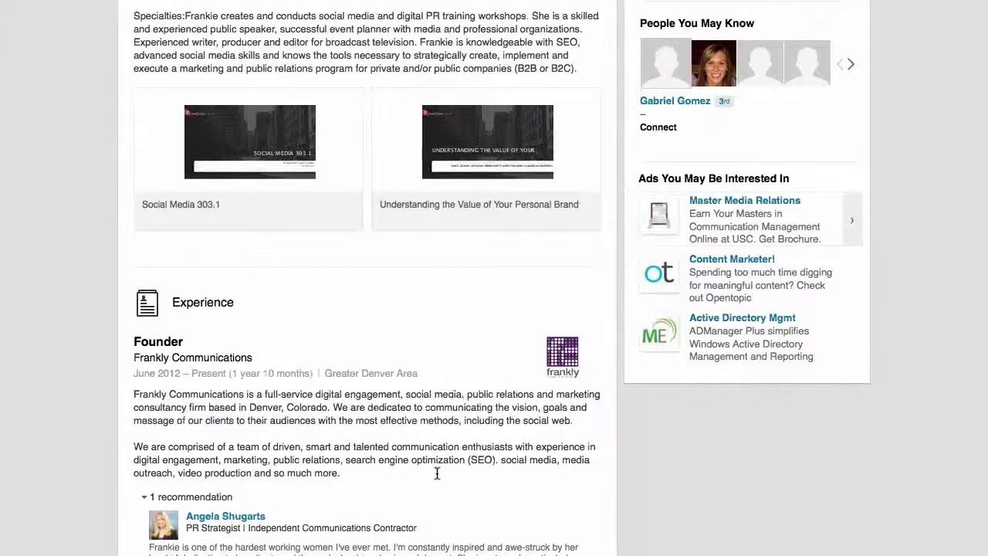
pyautogui.scroll(-1, 437, 474)
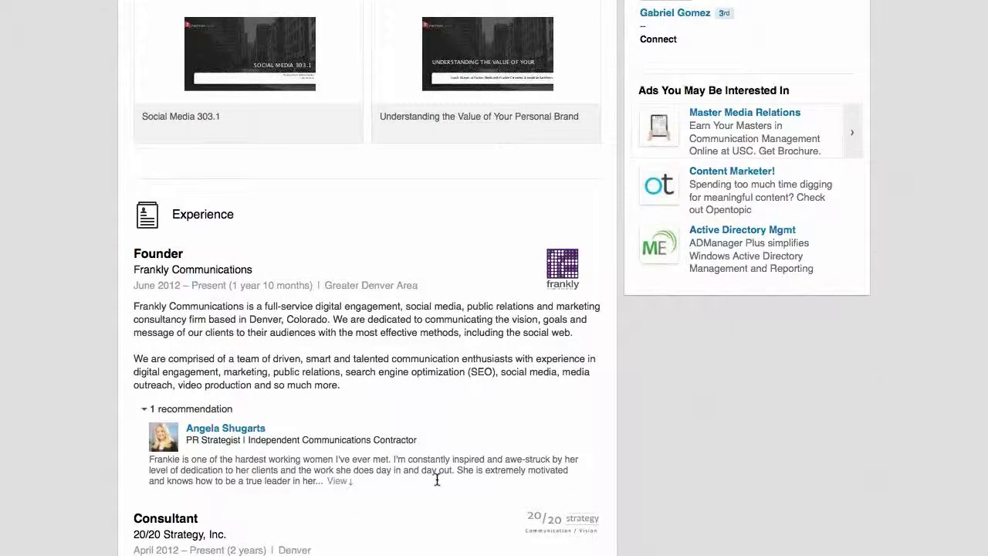
pyautogui.scroll(-2, 241, 419)
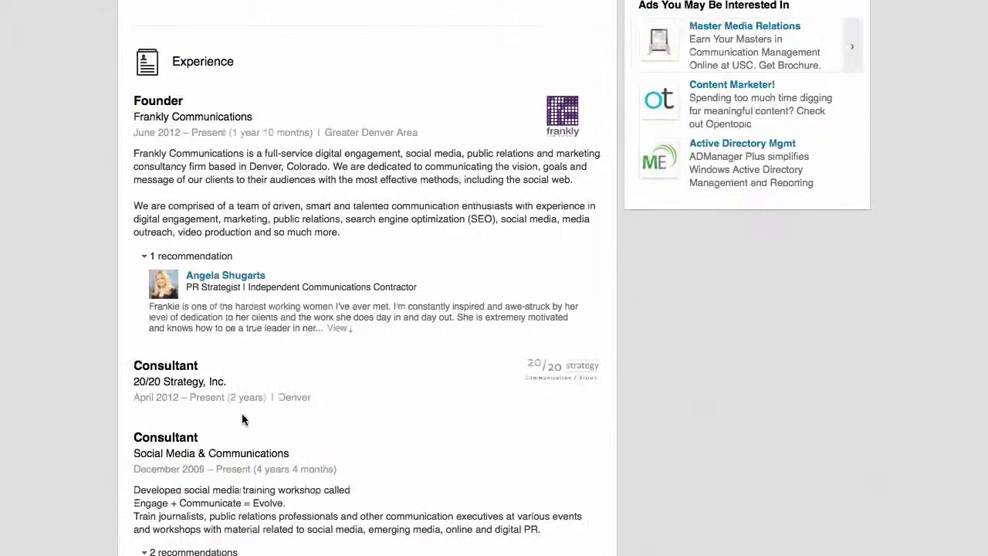
pyautogui.scroll(-1, 242, 419)
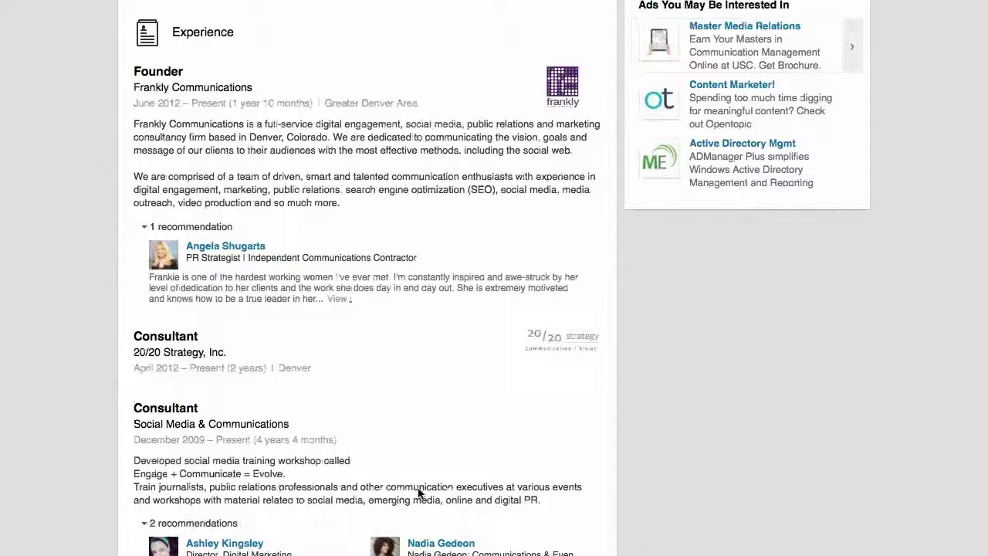
pyautogui.scroll(10, 420, 495)
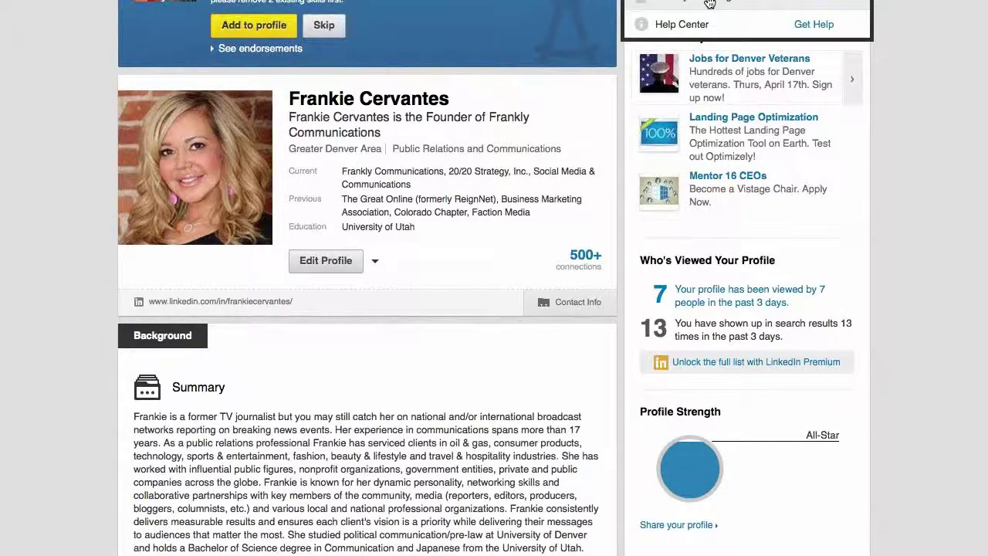
pyautogui.click(710, 3)
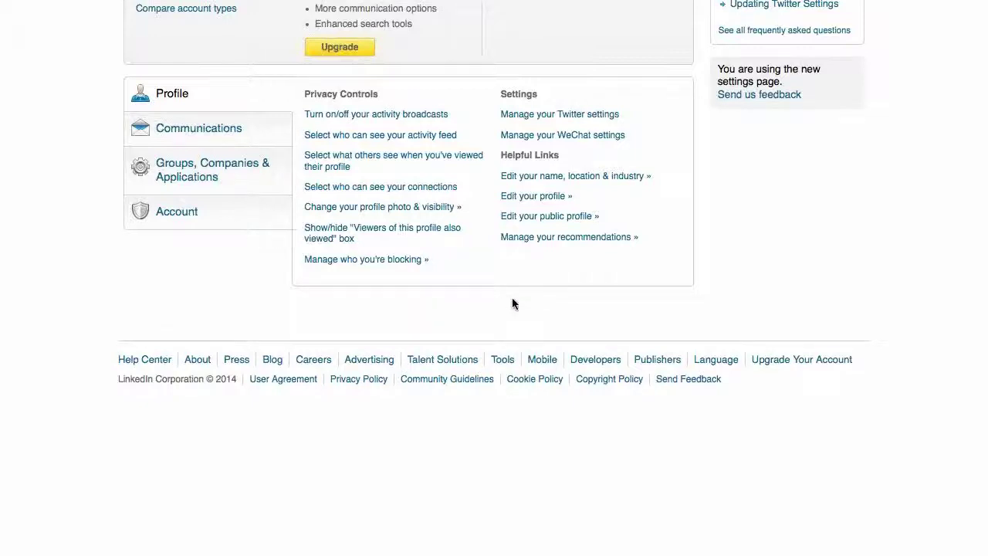
# - Open 'Edit your public profile' from the Helpful Links
pyautogui.click(543, 215)
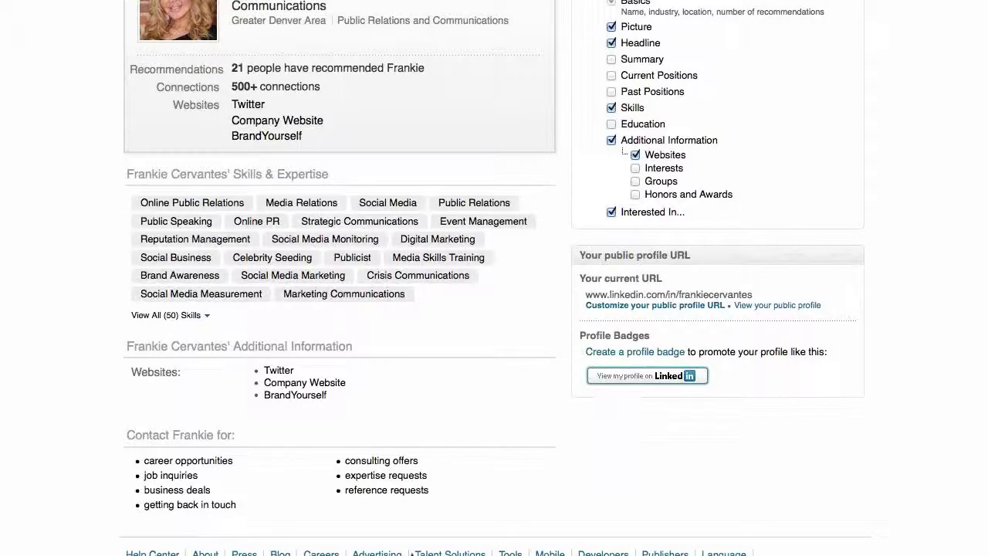
# - Go back from the public profile page to Privacy & Settings using Alt+Left
pyautogui.hotkey('alt', 'Left')
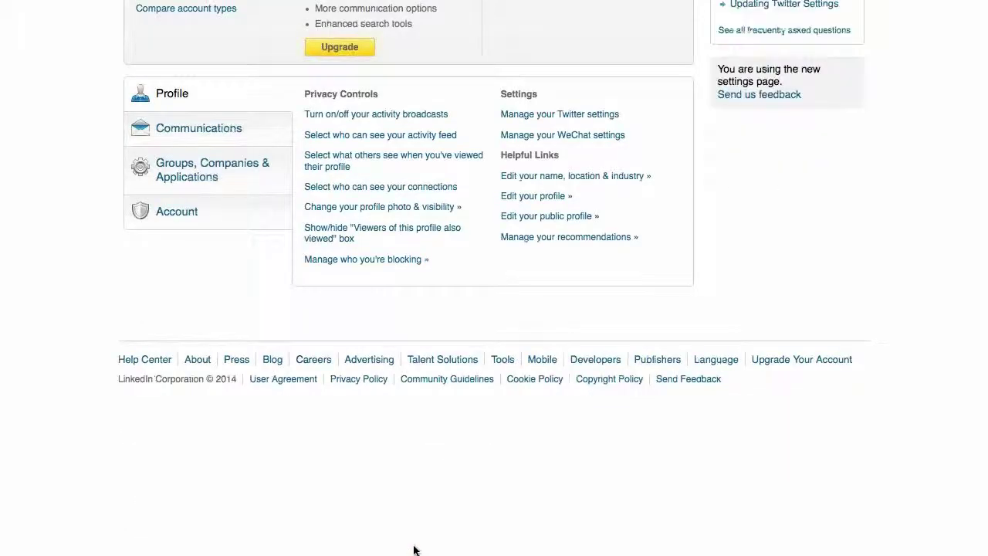
# - Open the name, location & industry settings and save them
pyautogui.click(549, 177)
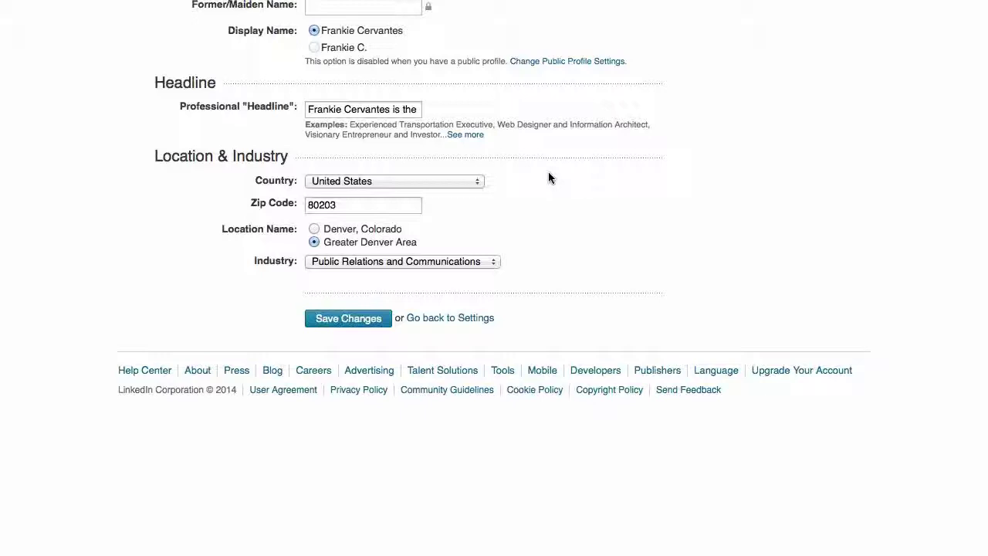
pyautogui.click(358, 324)
pyautogui.click(358, 324)
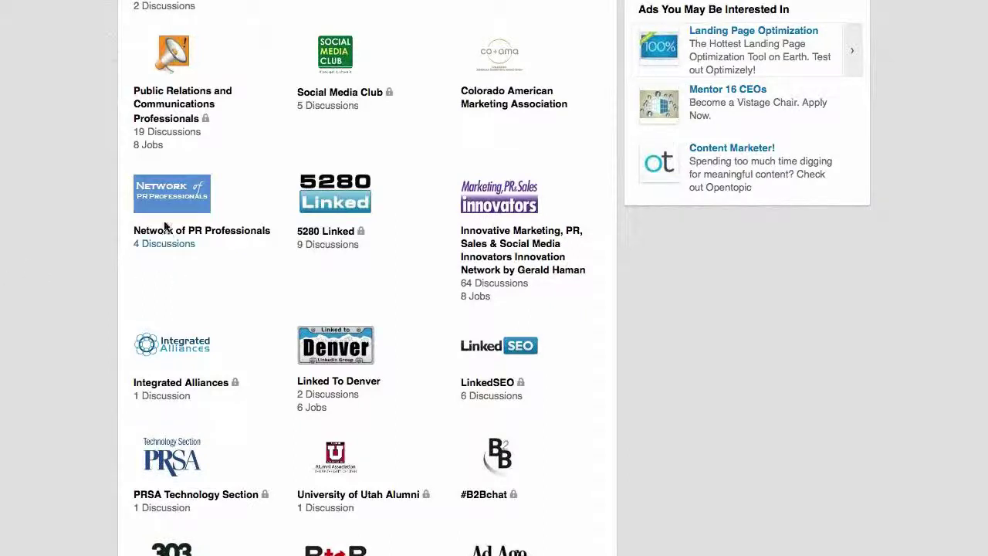
# - Open the Public Relations and Communications Professionals group from Your Groups
pyautogui.click(165, 115)
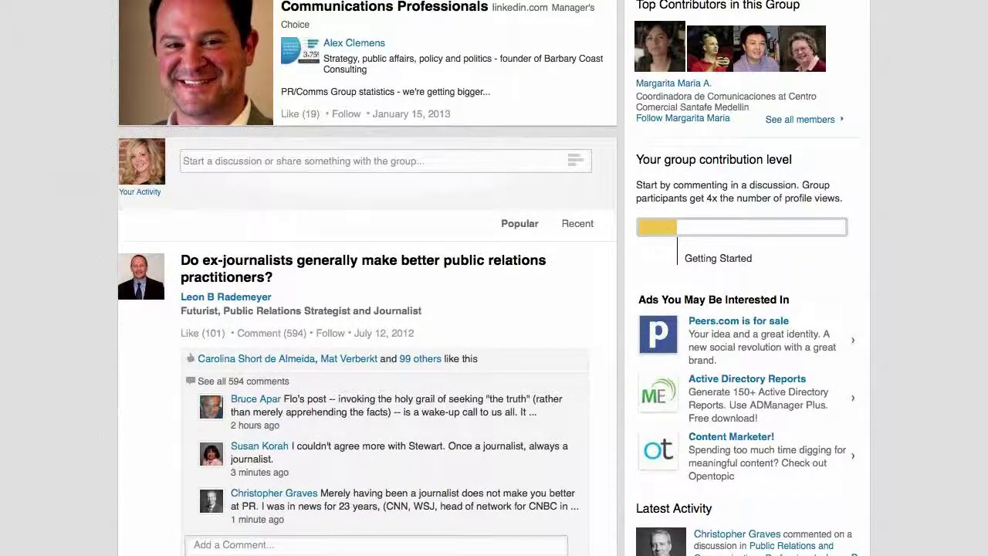
pyautogui.scroll(3, 494, 278)
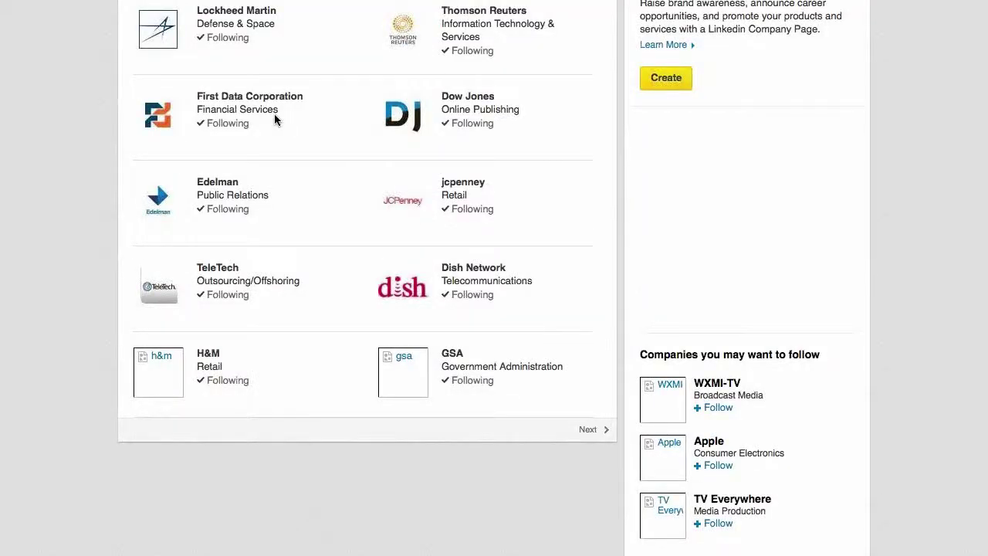
# - Unfollow Lockheed Martin, then follow it again
pyautogui.click(232, 38)
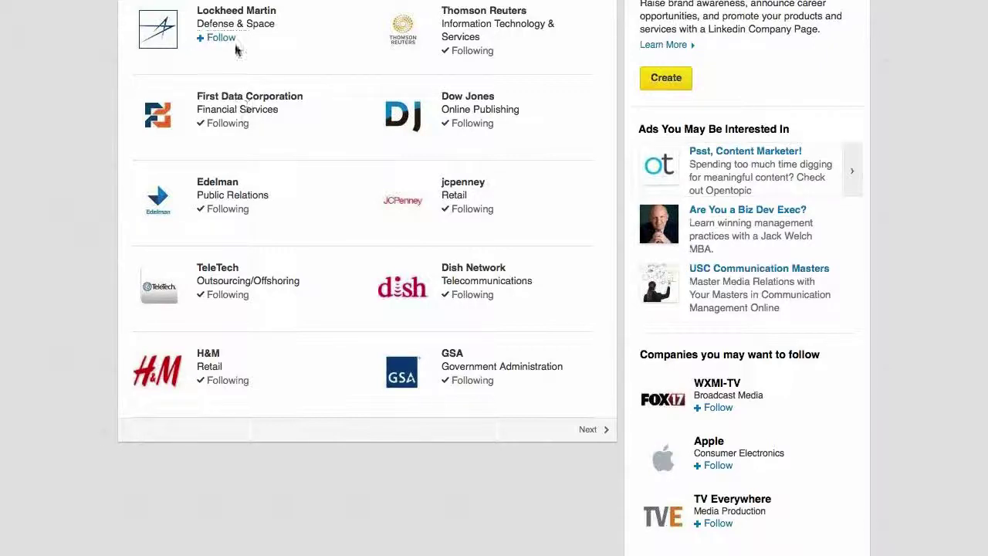
pyautogui.click(226, 39)
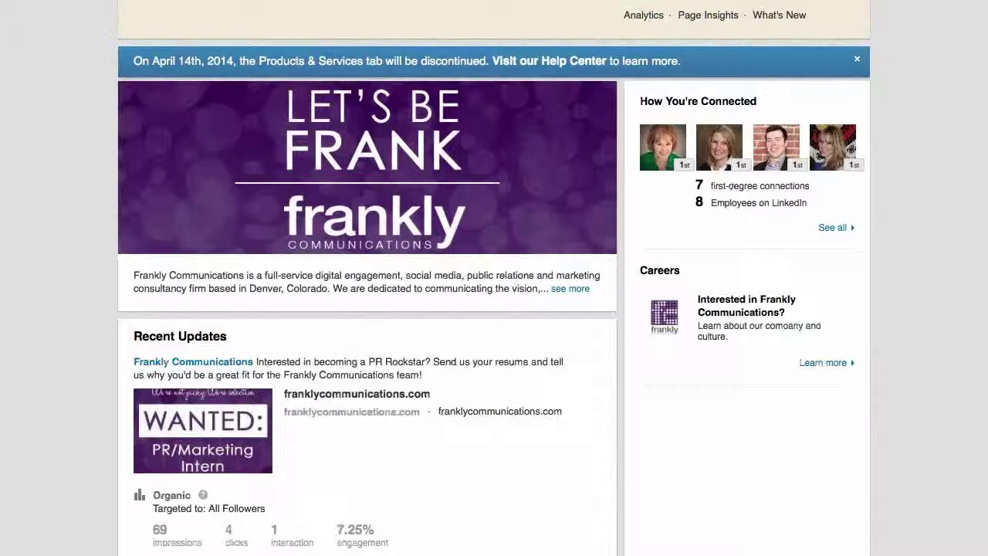
# - Scroll the Frankly Communications company page down and back up to review connections, employees and job updates
pyautogui.scroll(-2, 494, 309)
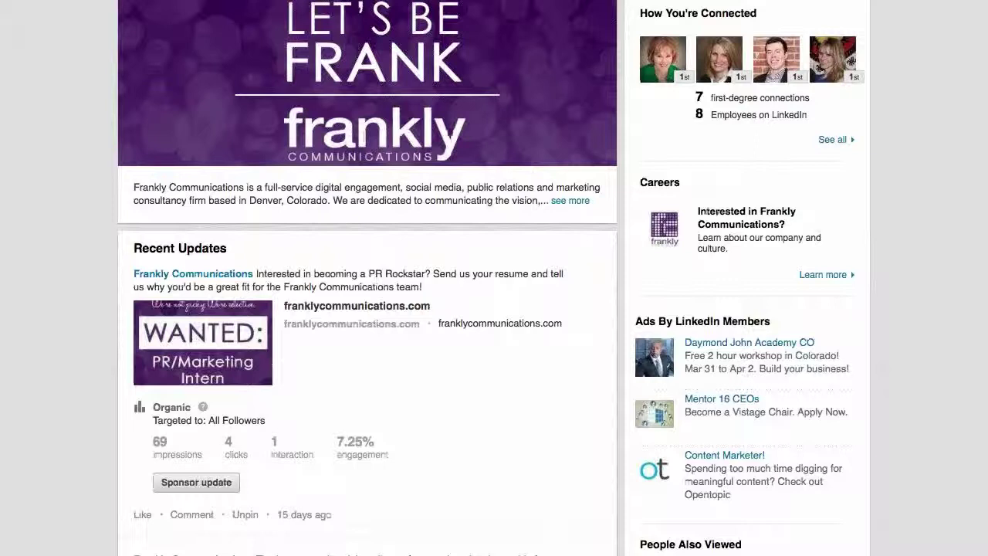
pyautogui.scroll(1, 328, 92)
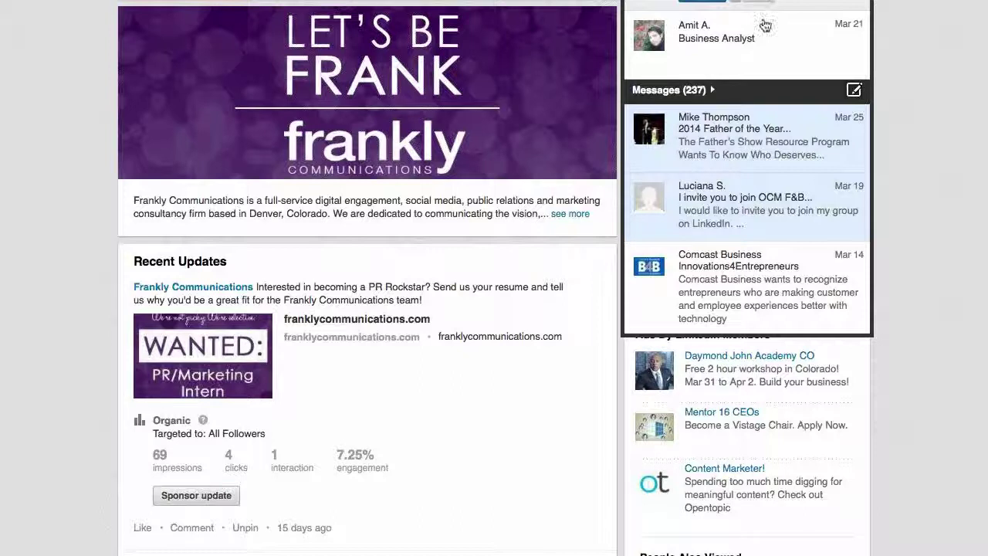
pyautogui.scroll(-1, 764, 26)
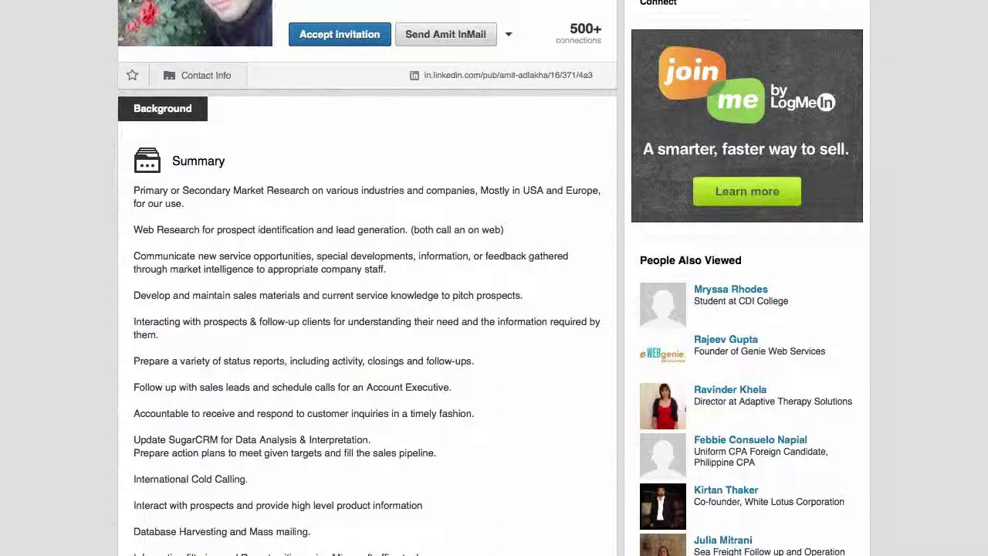
pyautogui.scroll(-1, 494, 278)
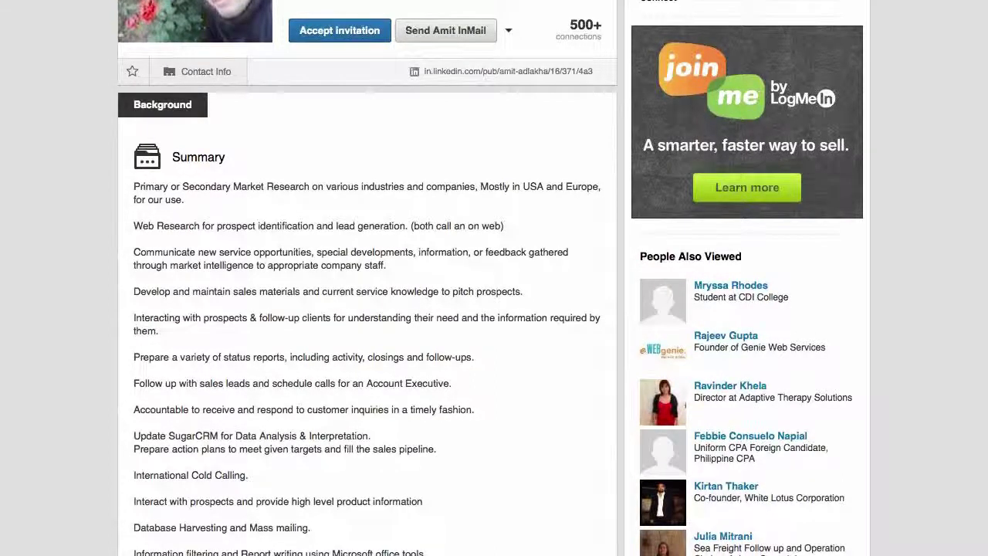
pyautogui.scroll(-15, 494, 278)
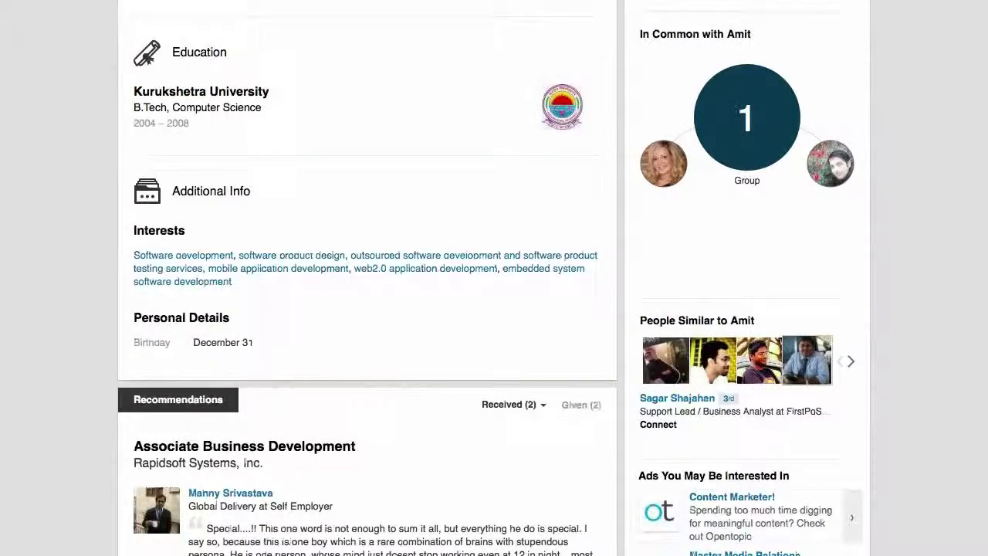
pyautogui.scroll(15, 494, 277)
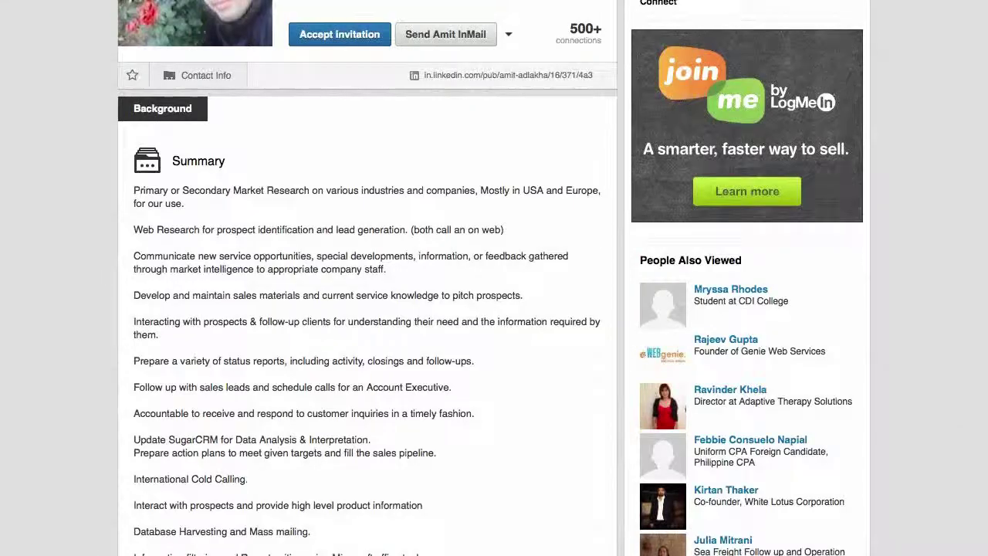